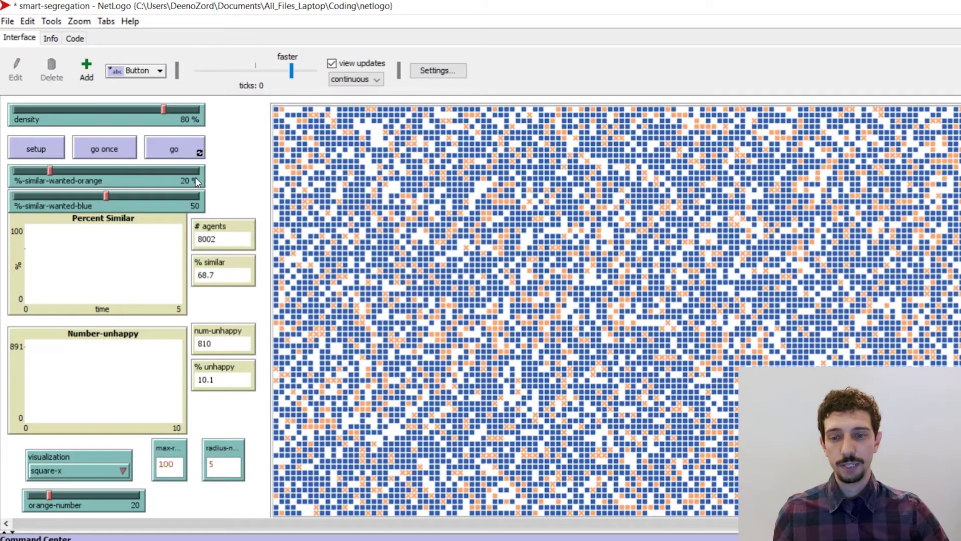
Step: Set blue similarity wanted to 0% and run the model to tick 29 (71.2% similar, 16 unhappy)
left_click_drag(110, 196, 2, 205)
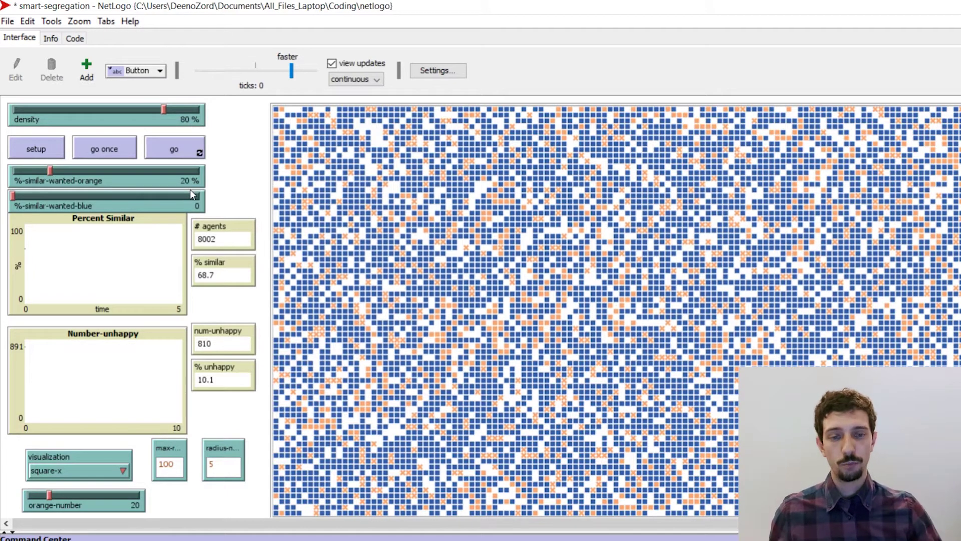
left_click(175, 153)
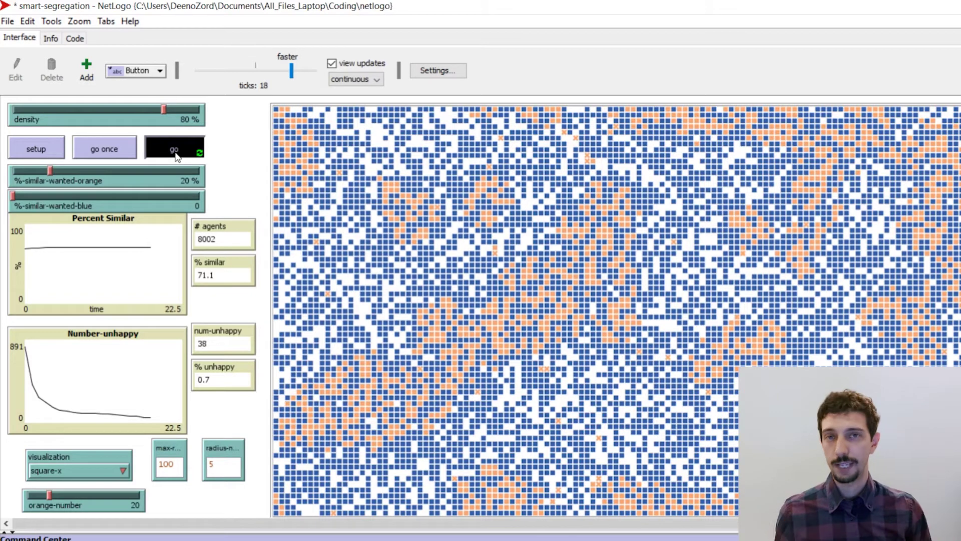
left_click(175, 154)
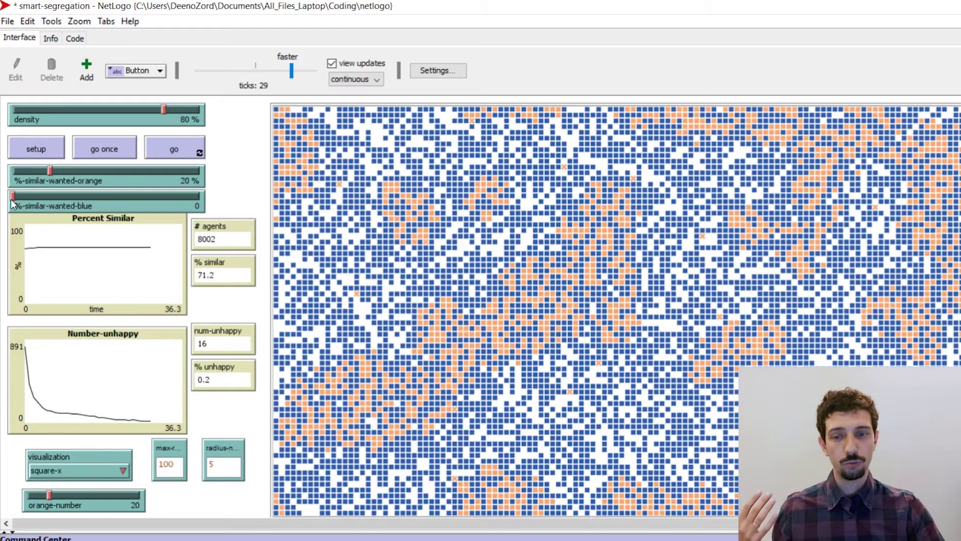
Step: Raise blue similarity wanted to 50% and run to tick 64 with zero unhappy households
left_click_drag(11, 197, 106, 202)
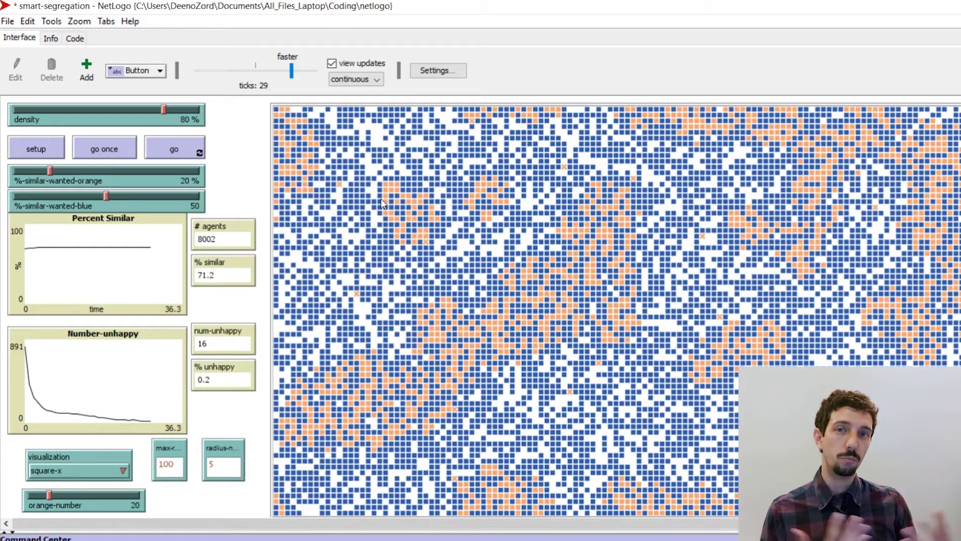
left_click(182, 153)
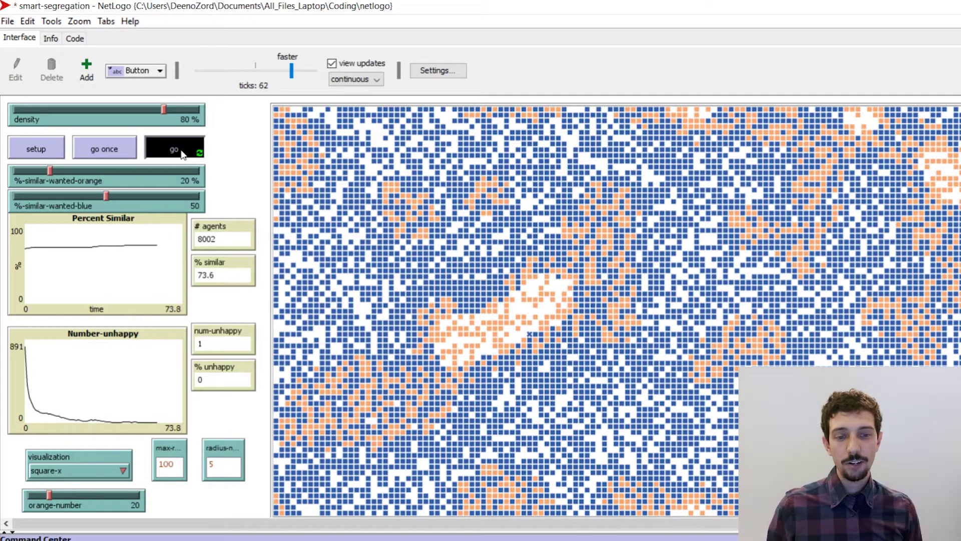
left_click(181, 153)
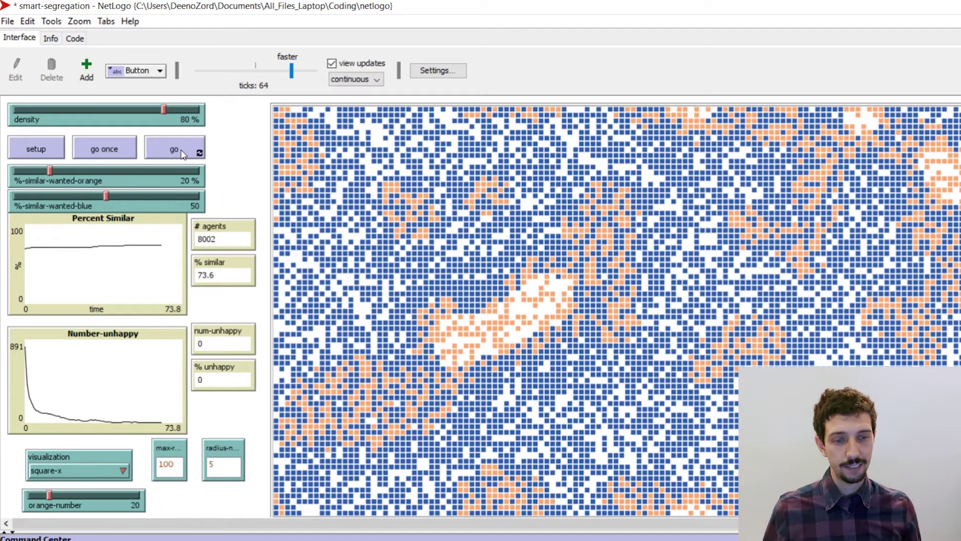
Step: Reset to a new random grid and briefly run it with view updates toggled off, then on
left_click(34, 153)
left_click(332, 63)
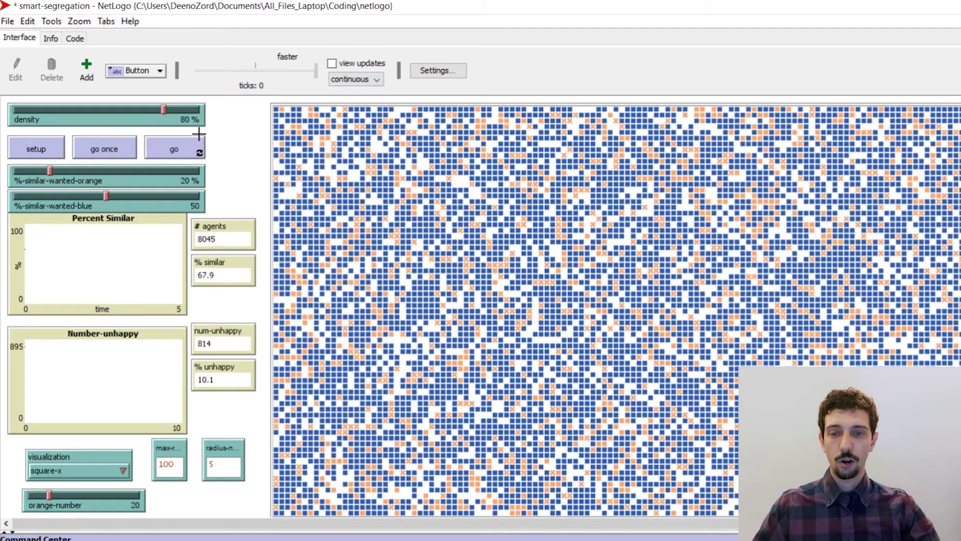
left_click(173, 152)
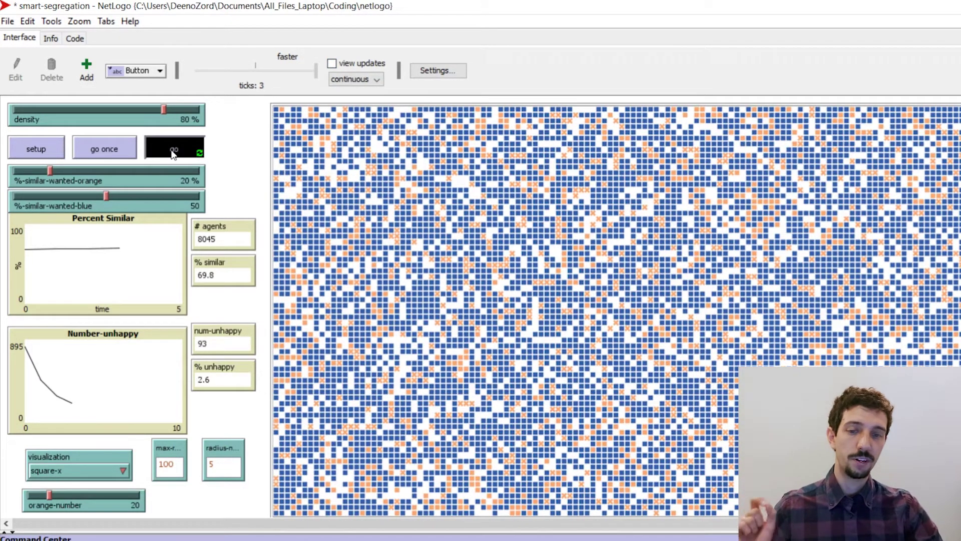
left_click(333, 64)
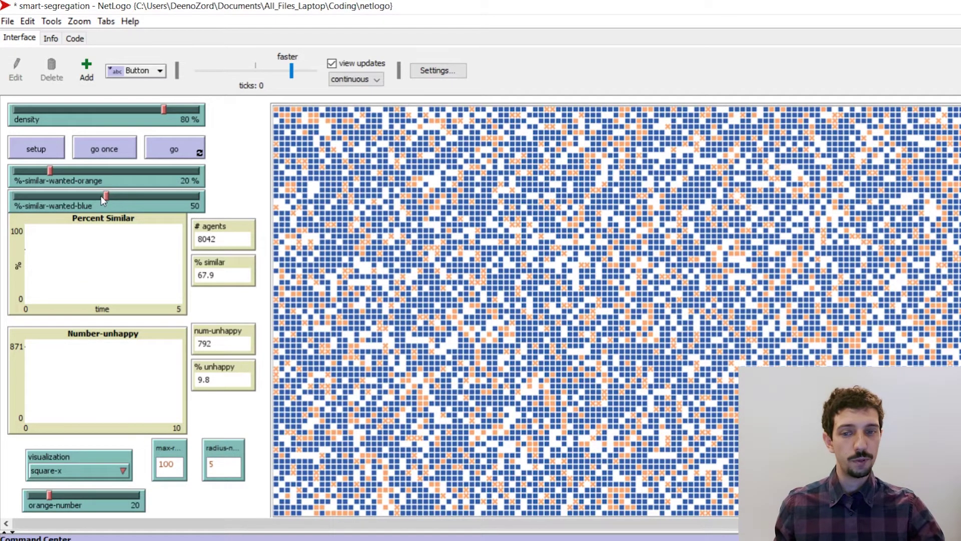
Step: Set orange similarity wanted to 0% and run one tick, reaching 0 unhappy and 68.4% similar
left_click_drag(47, 174, 3, 177)
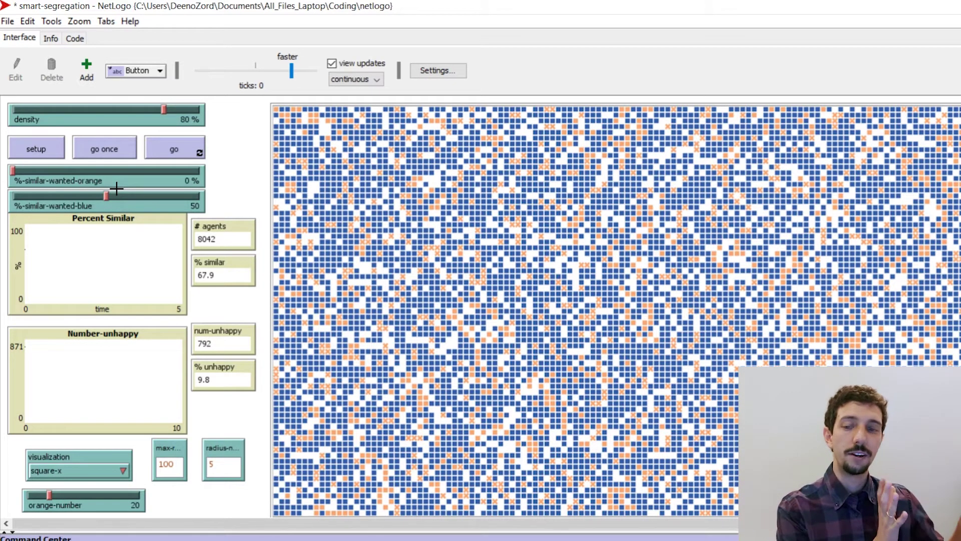
left_click(177, 149)
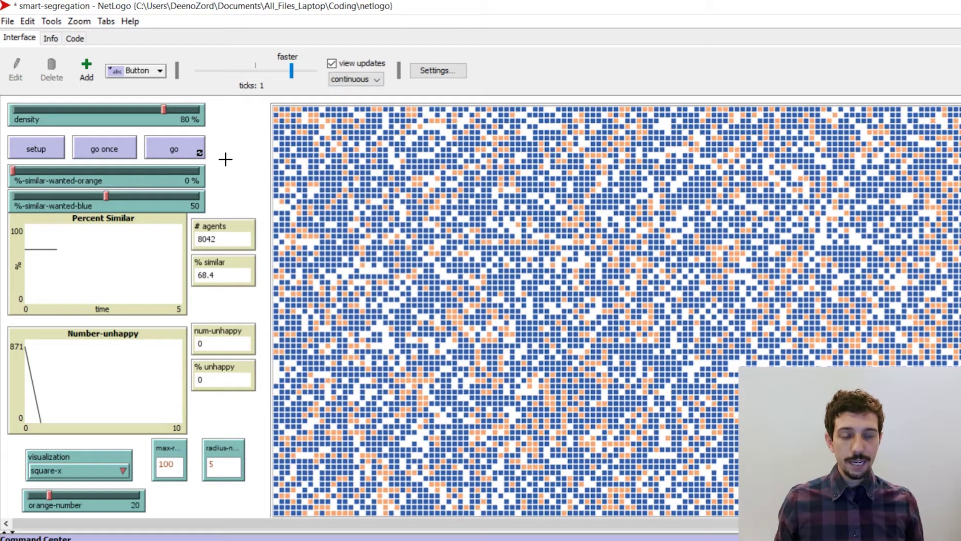